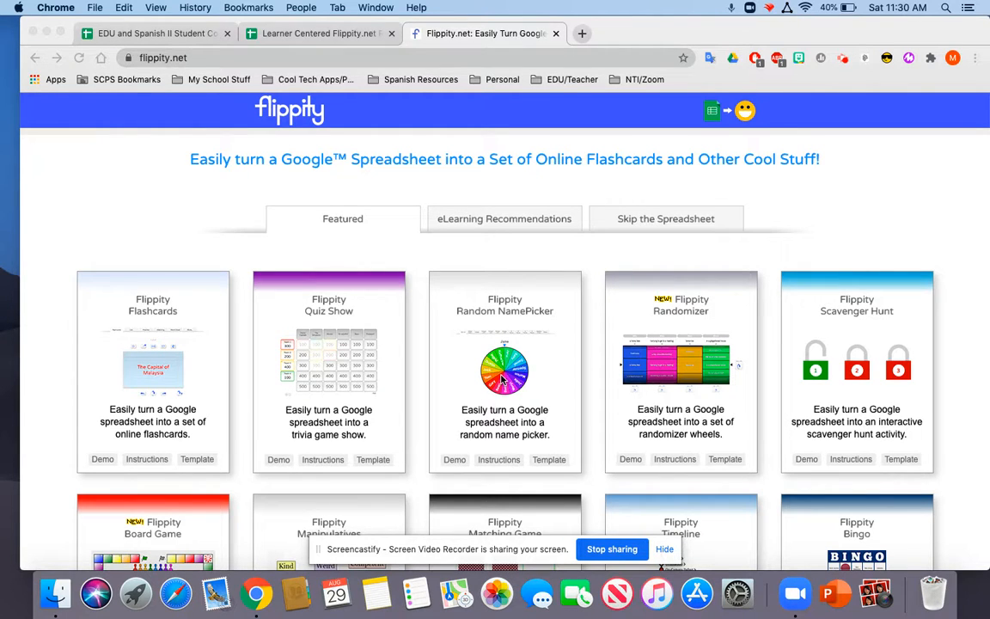
Make a copy of the Flippity Random NamePicker template in Google Sheets.
{"action": "scroll", "coordinate": [507, 412], "scroll_direction": "down", "scroll_amount": 1}
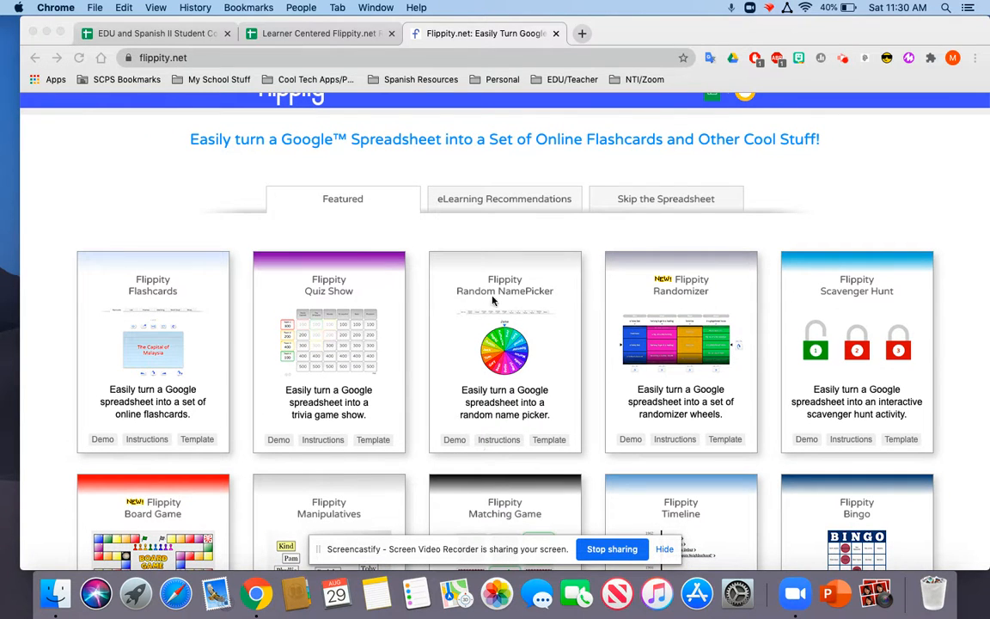
{"action": "left_click", "coordinate": [548, 441]}
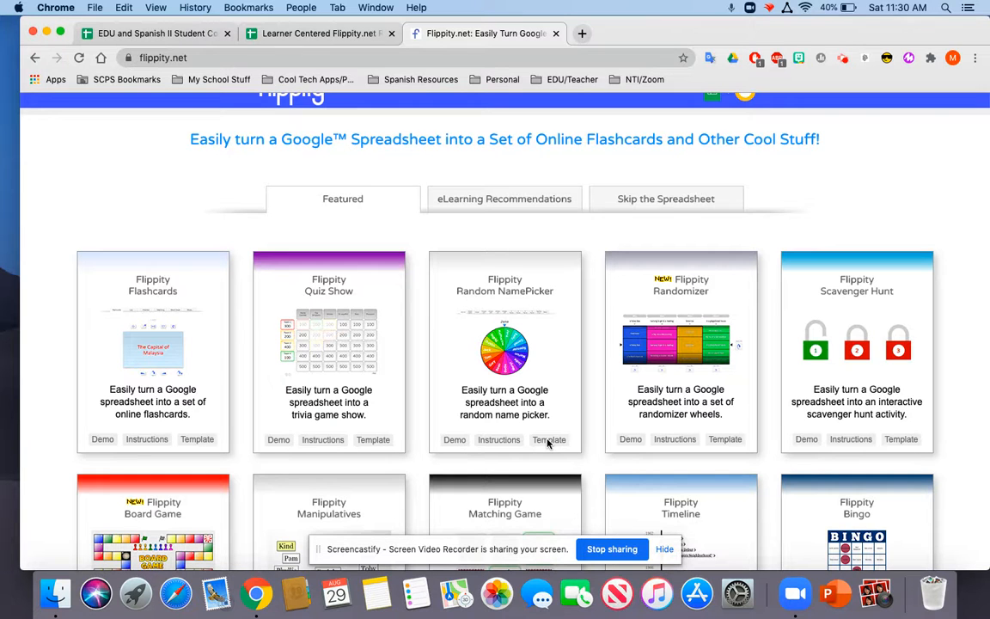
{"action": "left_click", "coordinate": [546, 441]}
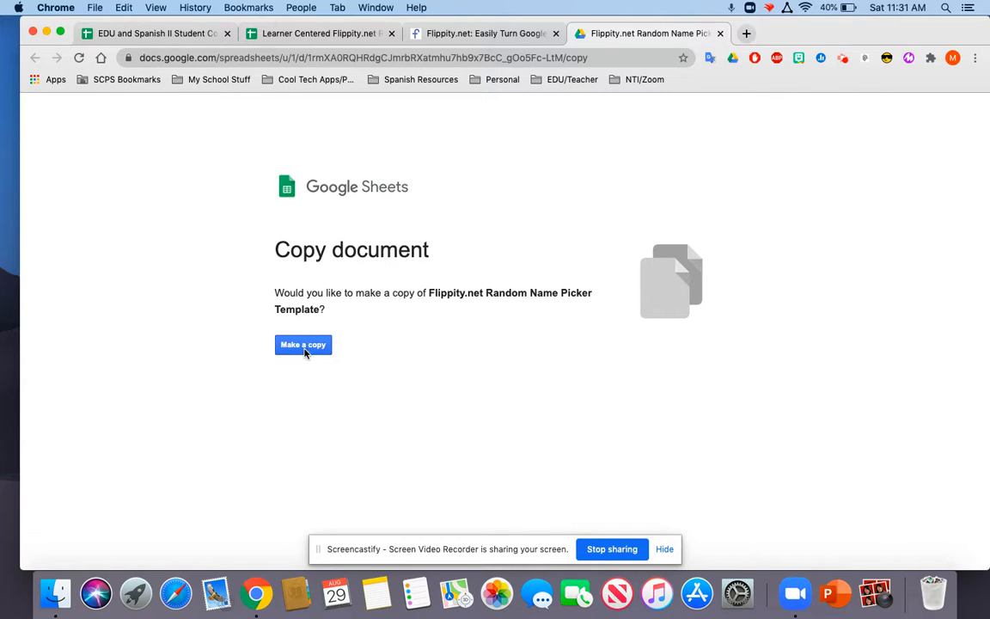
{"action": "left_click", "coordinate": [304, 347]}
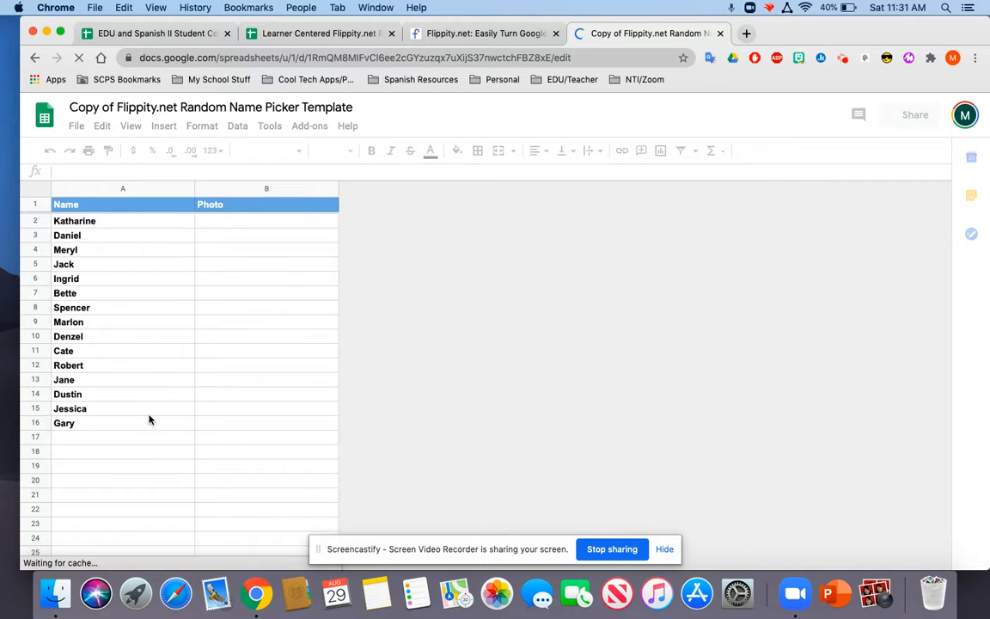
Clear all the sample names from A2:A16 of the Demo sheet.
{"action": "left_click", "coordinate": [98, 223]}
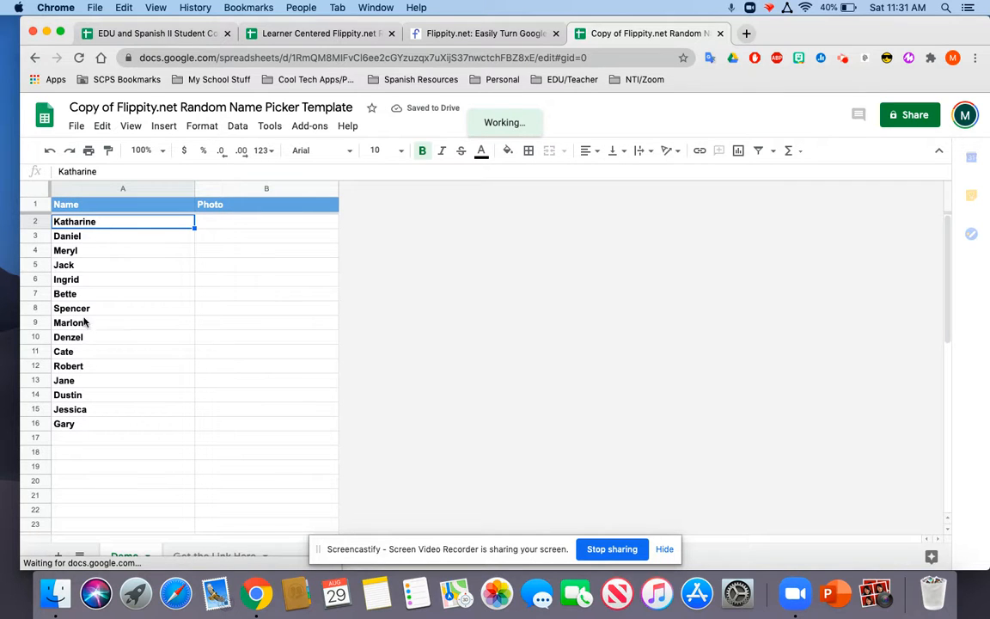
{"action": "left_click", "coordinate": [74, 426], "text": "shift"}
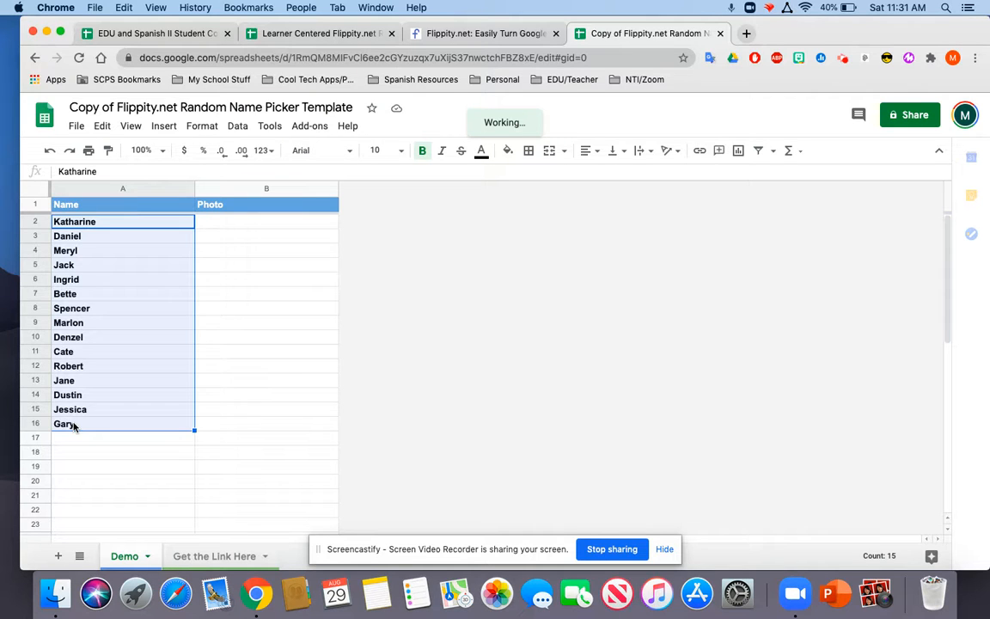
{"action": "key", "text": "BackSpace"}
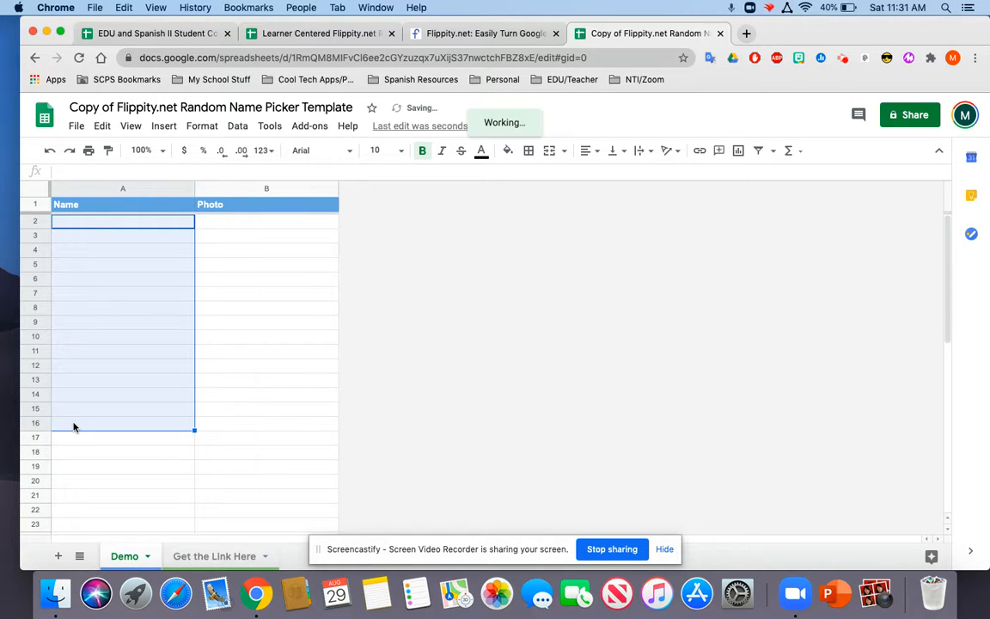
Copy the student names in A2:A10 of the EDU and Spanish II Student Contact Info spreadsheet into the template's Name column, starting at A2.
{"action": "left_click", "coordinate": [80, 223]}
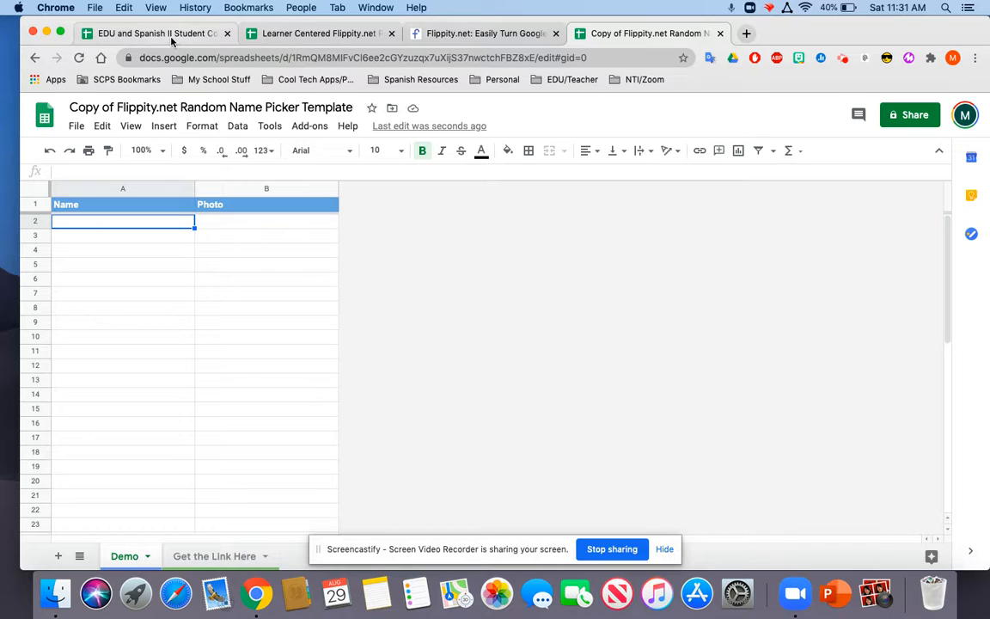
{"action": "left_click", "coordinate": [155, 34]}
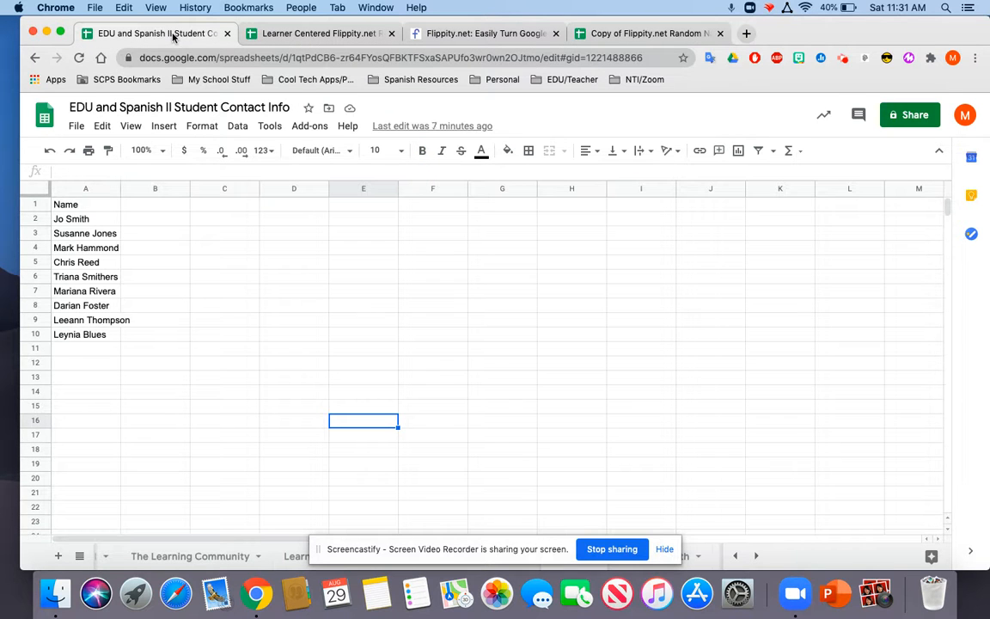
{"action": "left_click", "coordinate": [93, 220]}
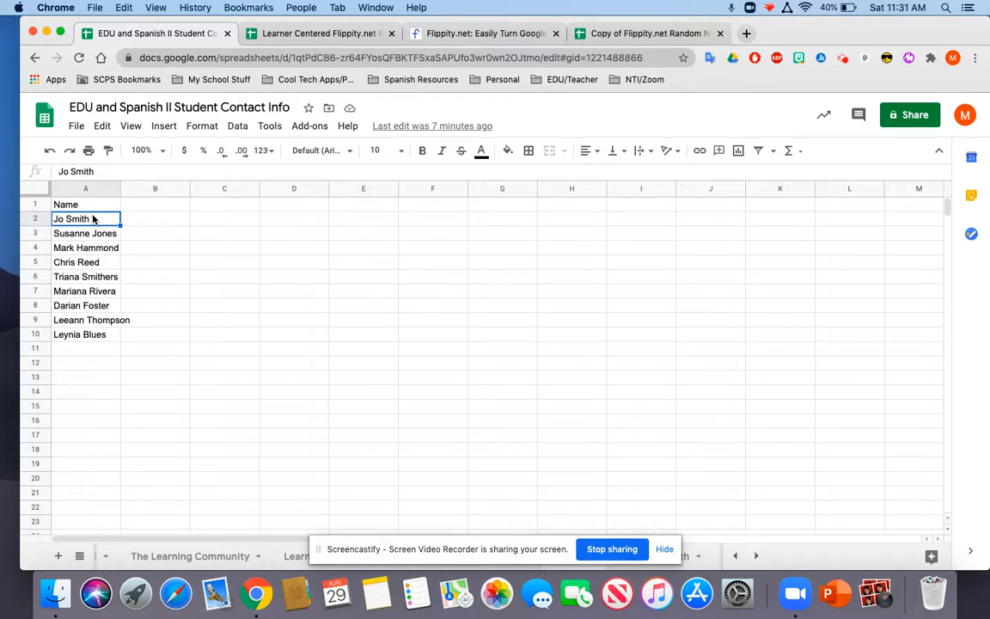
{"action": "left_click", "coordinate": [84, 339], "text": "shift"}
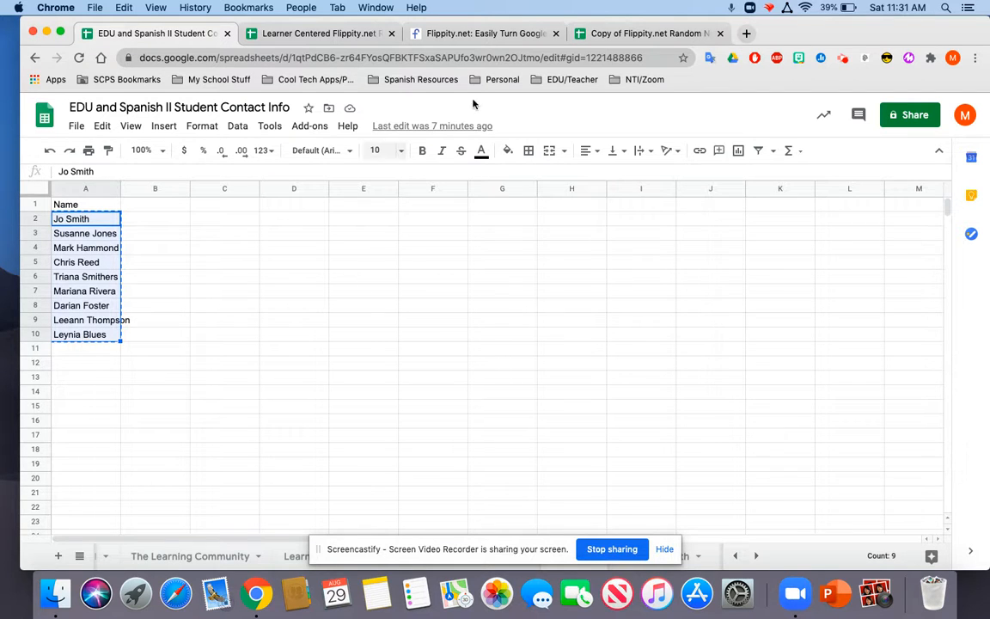
{"action": "left_click", "coordinate": [602, 33]}
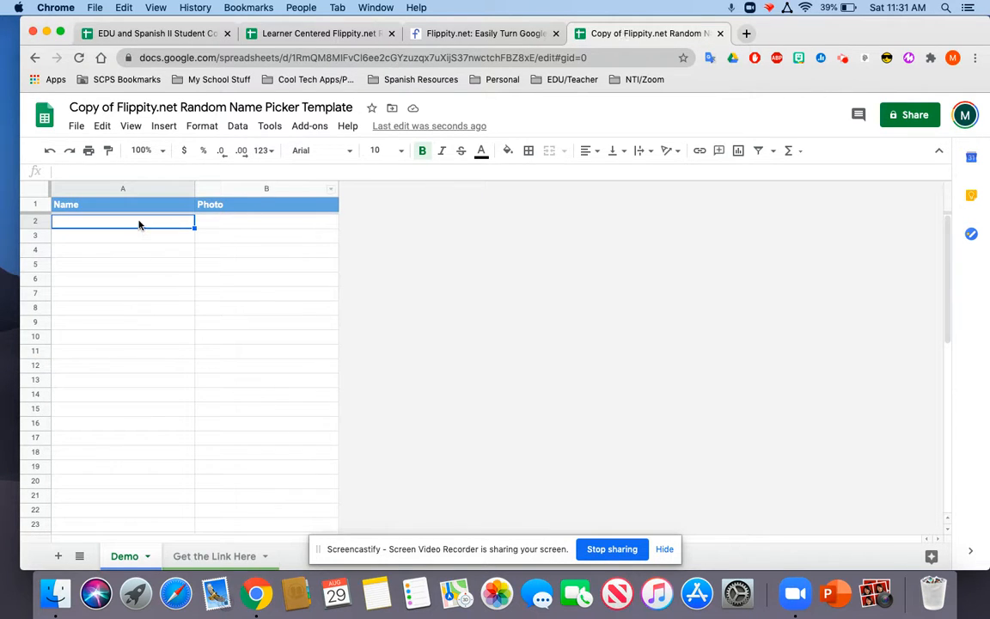
{"action": "key", "text": "super+v"}
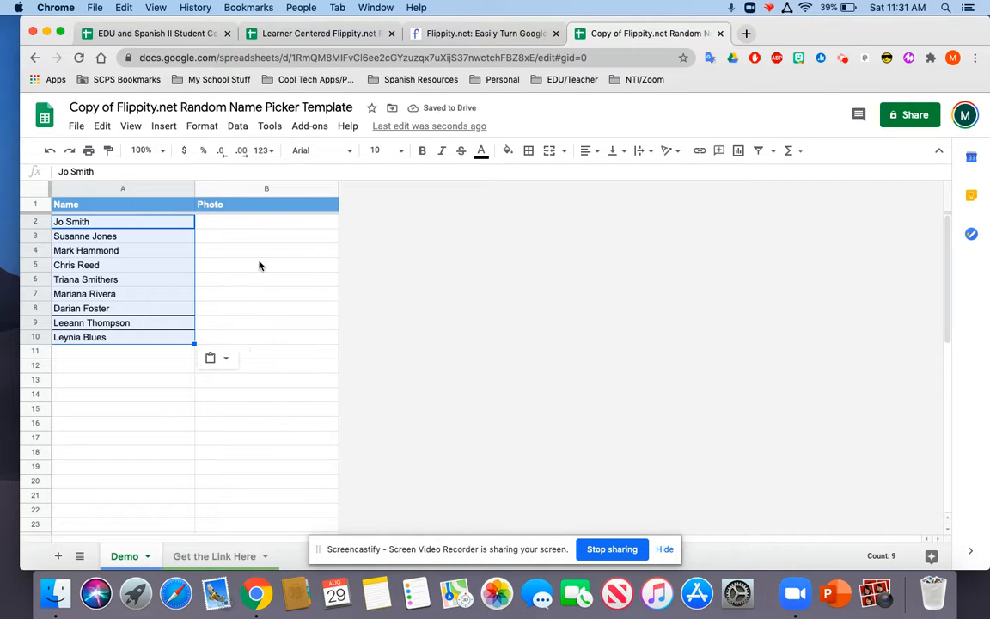
{"action": "left_click", "coordinate": [304, 451]}
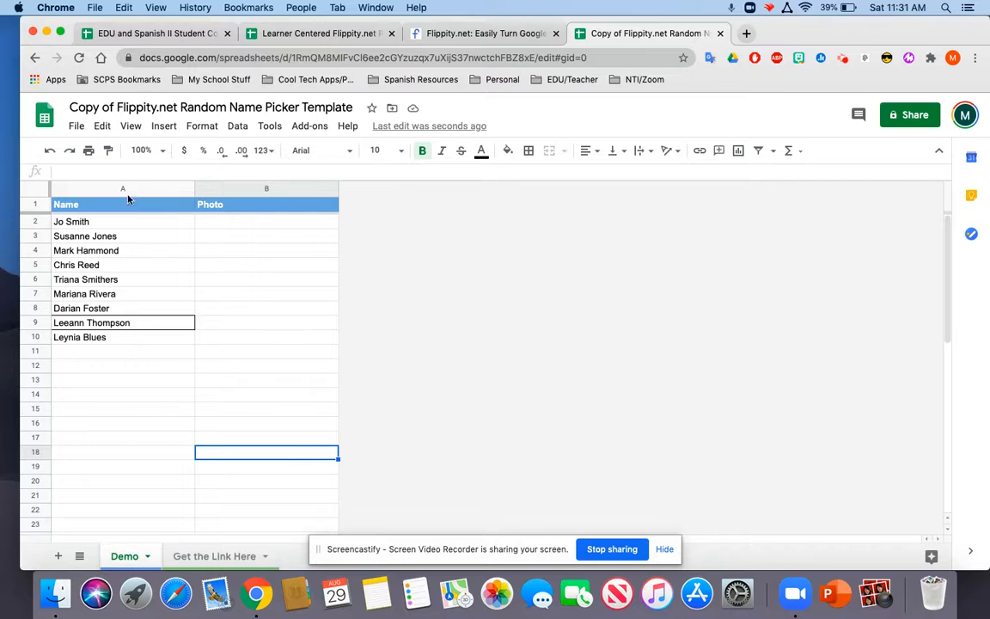
Publish the entire name picker spreadsheet to the web as a web page.
{"action": "left_click", "coordinate": [78, 126]}
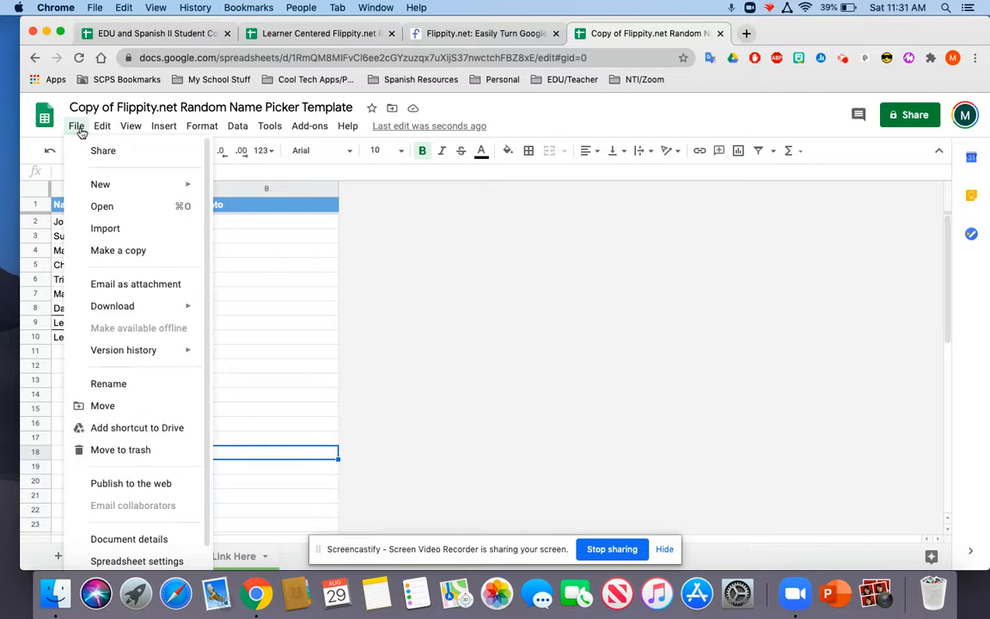
{"action": "left_click", "coordinate": [131, 484]}
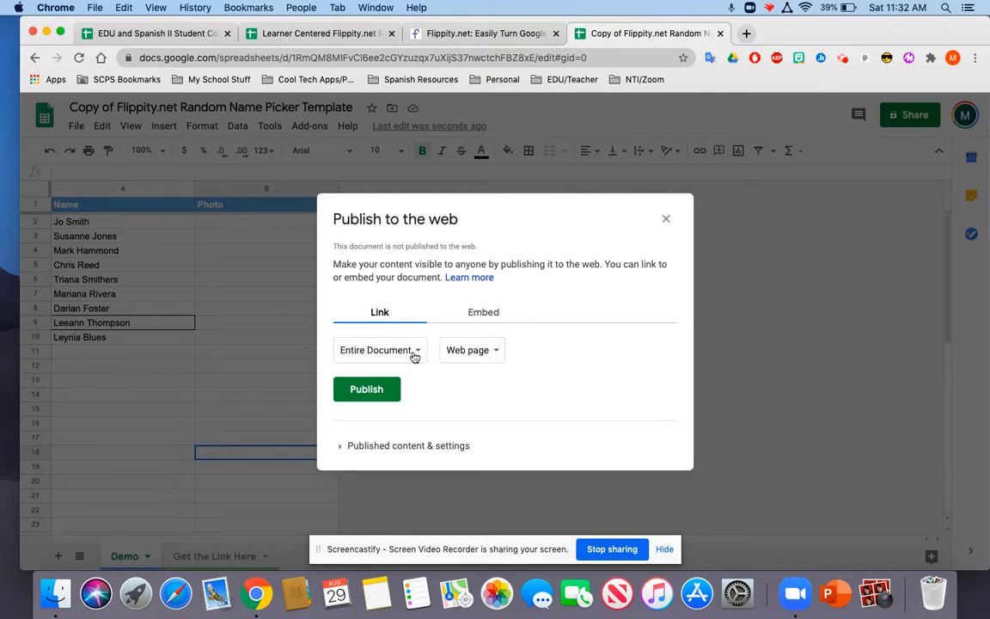
{"action": "left_click", "coordinate": [375, 389]}
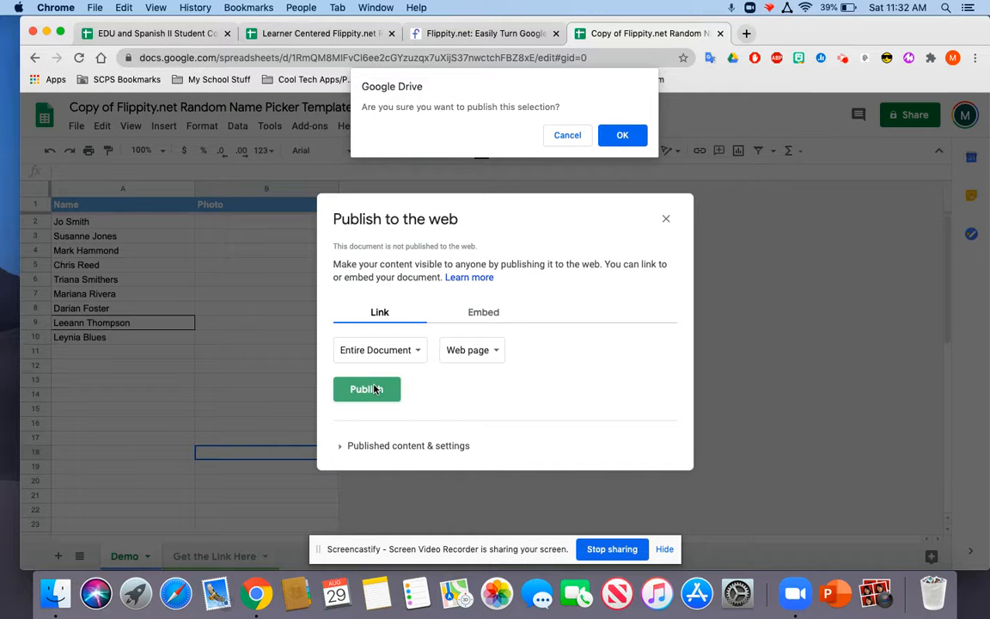
{"action": "left_click", "coordinate": [620, 136]}
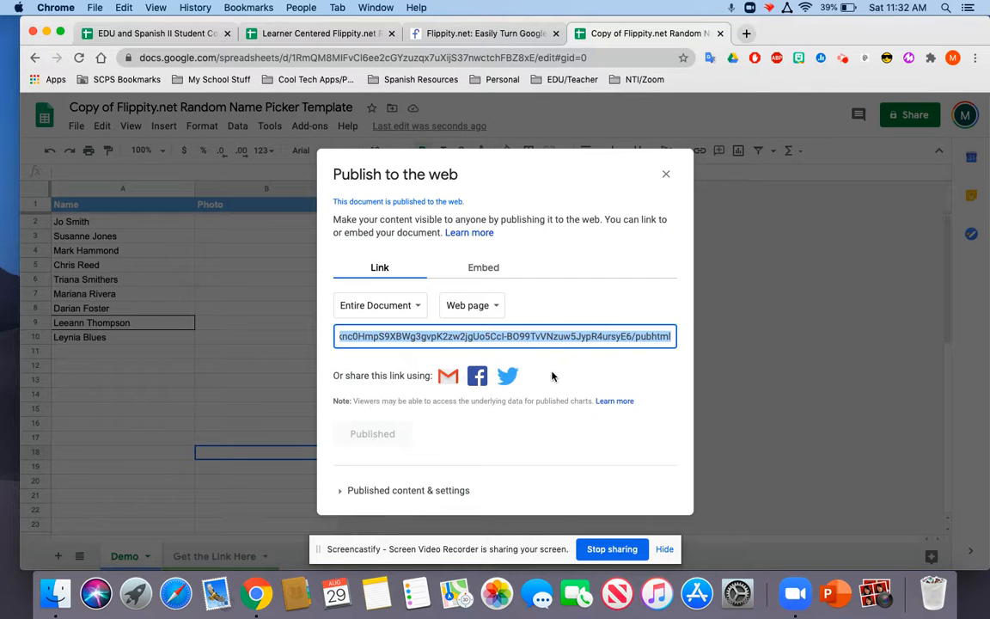
{"action": "left_click", "coordinate": [665, 175]}
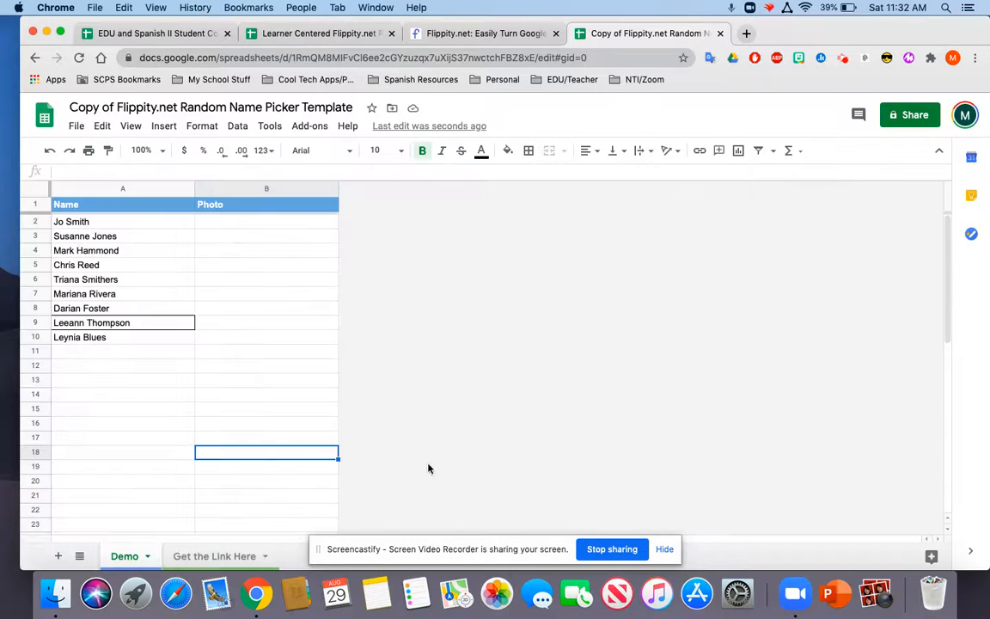
Open the random name picker through the flippity.net link on the Get the Link Here sheet.
{"action": "left_click", "coordinate": [223, 556]}
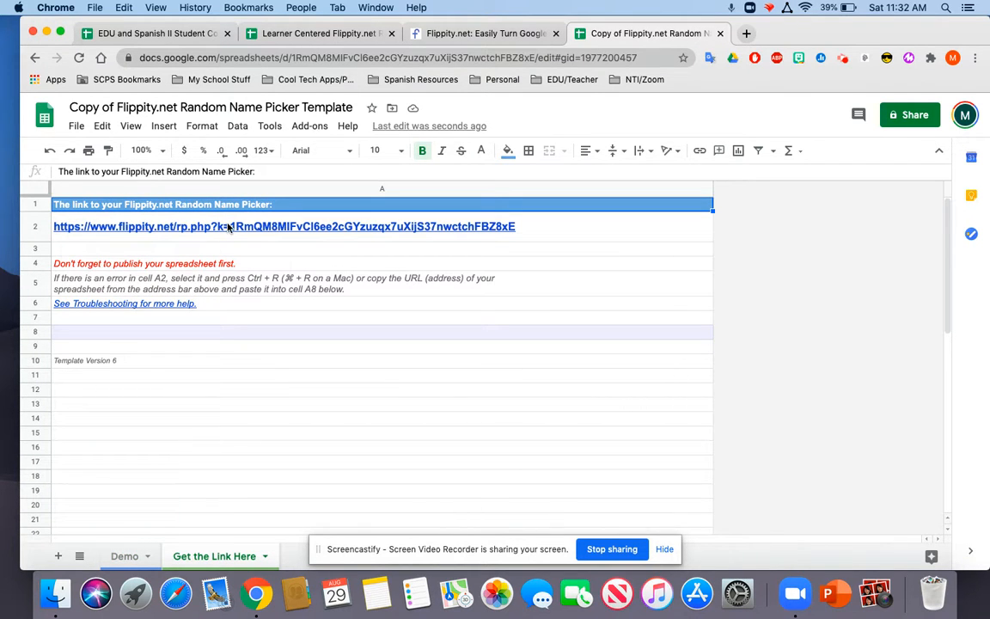
{"action": "mouse_move", "coordinate": [228, 227]}
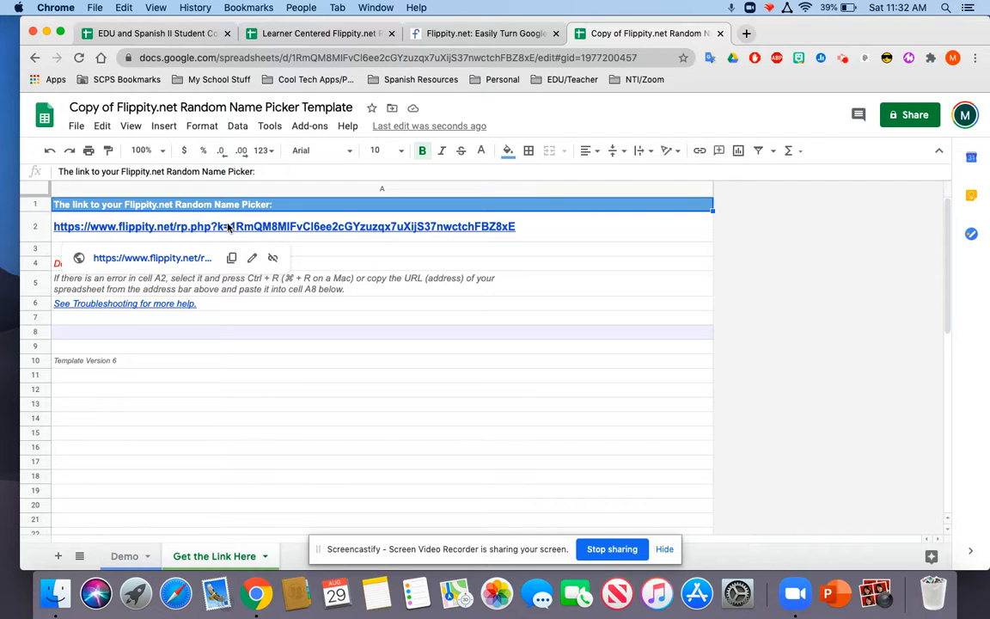
{"action": "left_click", "coordinate": [174, 259]}
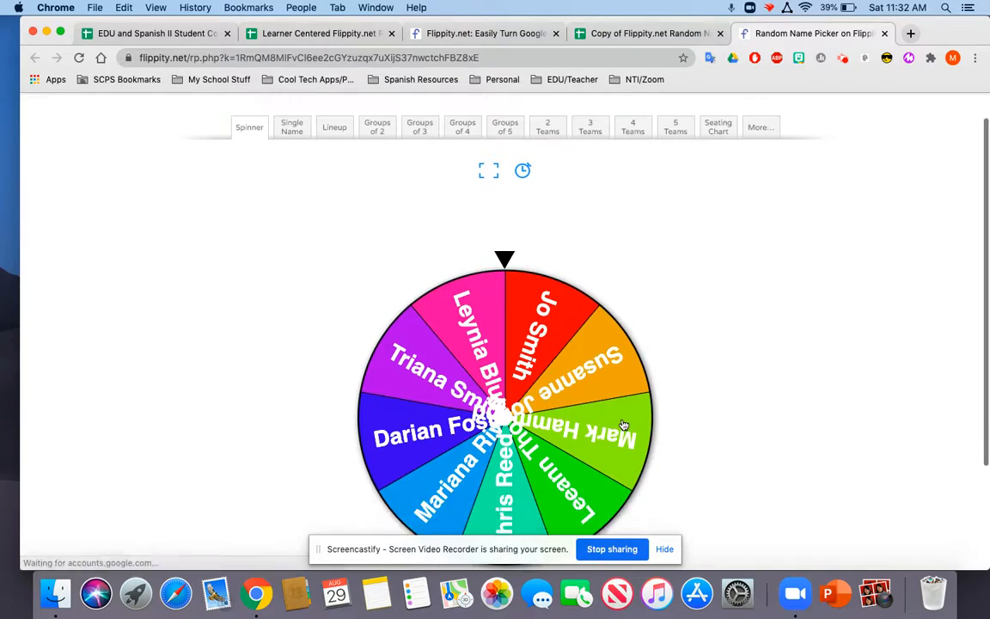
Spin the name wheel to pick a random student.
{"action": "scroll", "coordinate": [625, 426], "scroll_direction": "down", "scroll_amount": 2}
{"action": "left_click", "coordinate": [533, 392]}
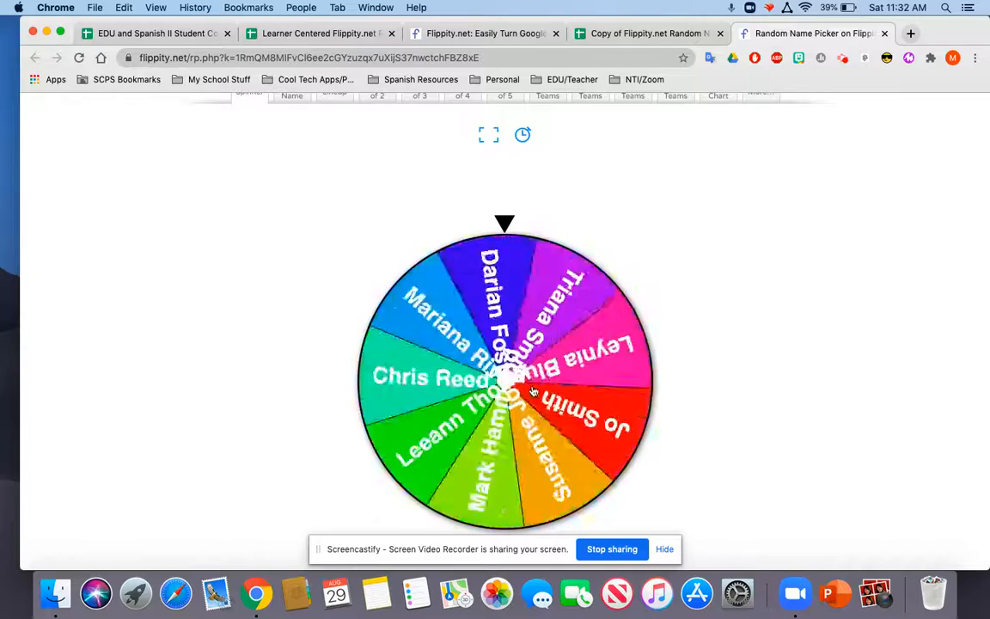
{"action": "scroll", "coordinate": [520, 327], "scroll_direction": "up", "scroll_amount": 2}
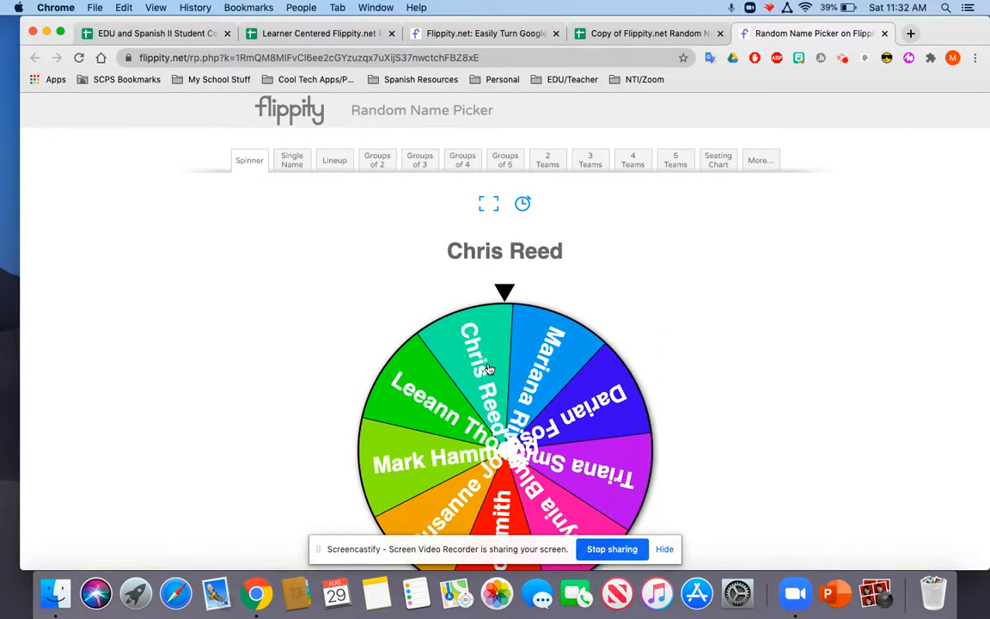
Rename the template copy's spreadsheet to "Practice Group Flippity.net Random Name Picker".
{"action": "left_click", "coordinate": [593, 34]}
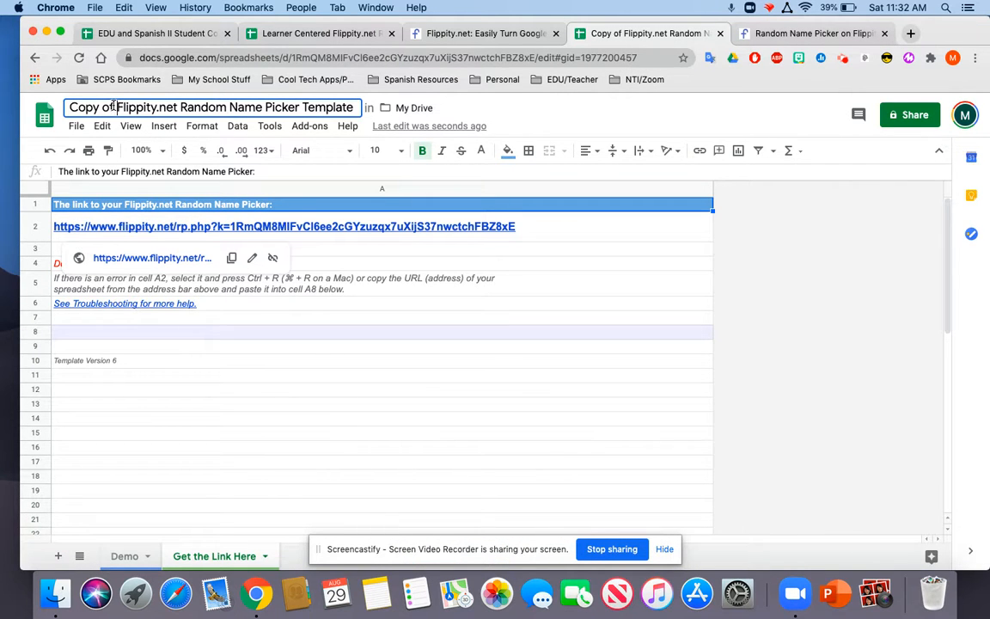
{"action": "key", "text": "BackSpace"}
{"action": "key", "text": "BackSpace"}
{"action": "key", "text": "BackSpace"}
{"action": "key", "text": "BackSpace"}
{"action": "key", "text": "BackSpace"}
{"action": "key", "text": "BackSpace"}
{"action": "key", "text": "BackSpace"}
{"action": "key", "text": "BackSpace"}
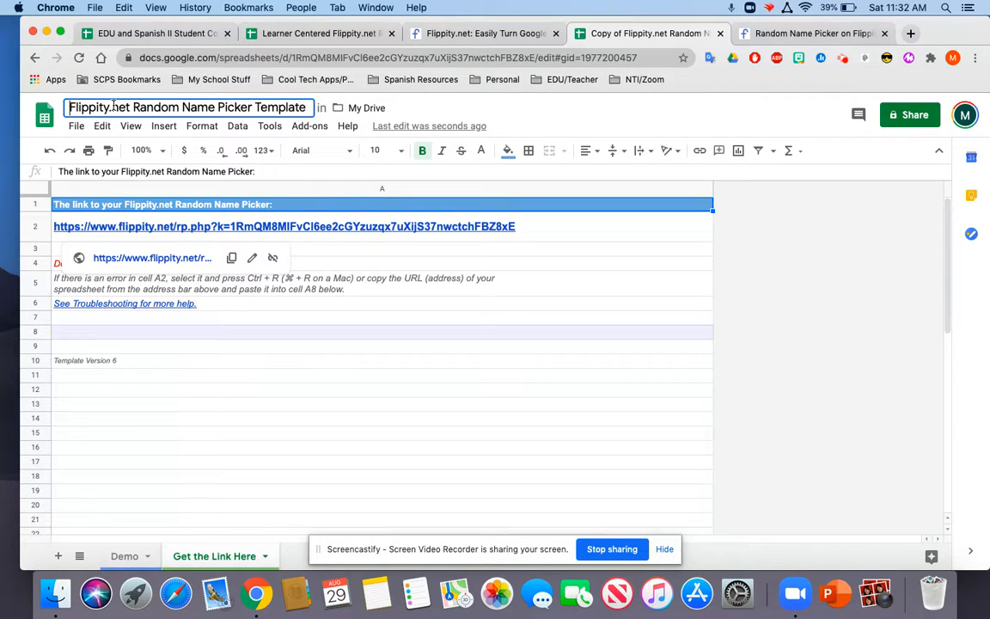
{"action": "type", "text": "Practice"}
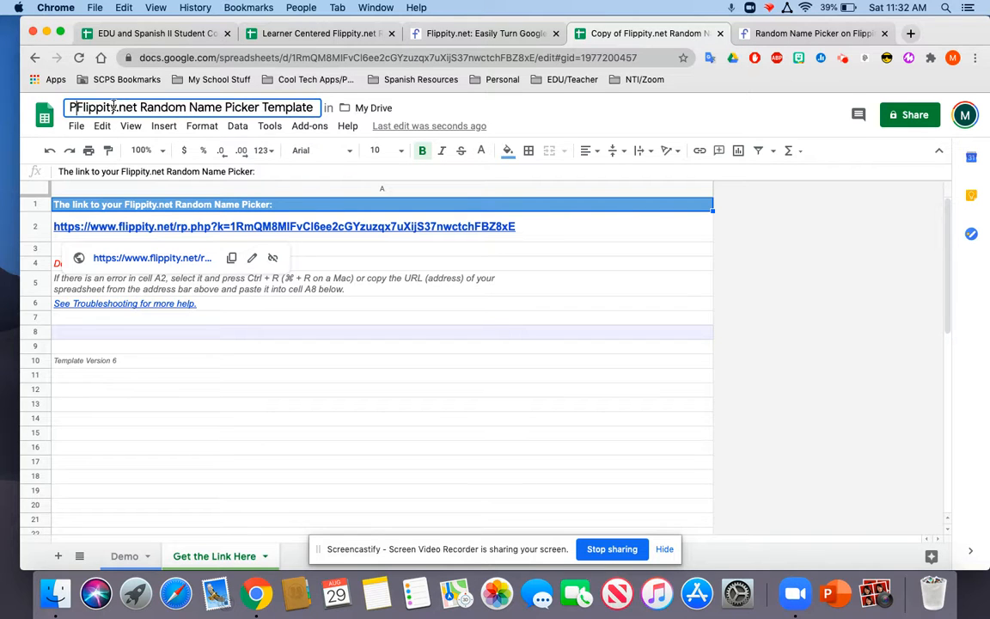
{"action": "type", "text": " Group"}
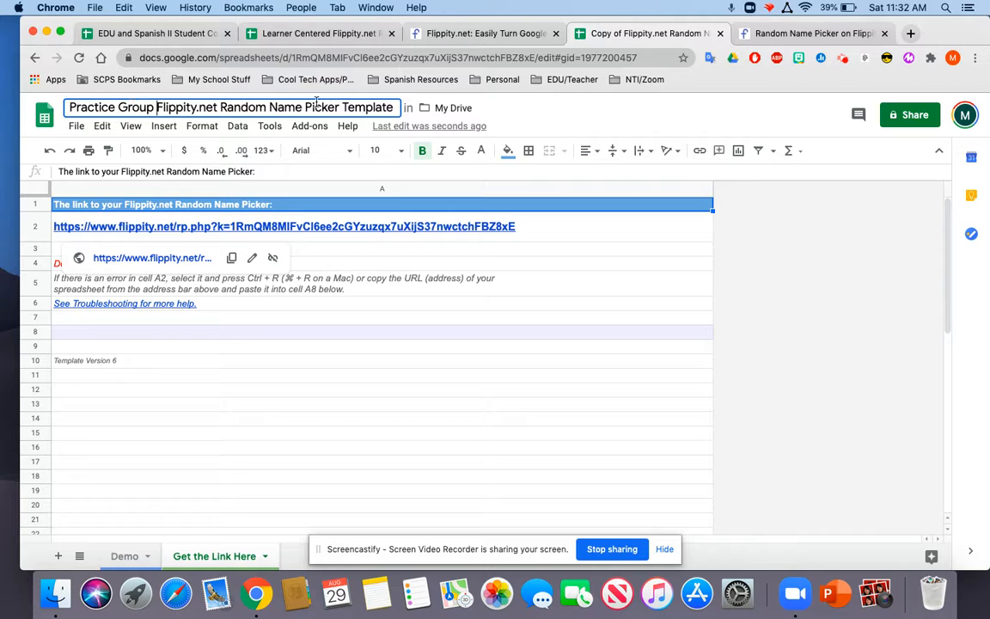
{"action": "left_click_drag", "start_coordinate": [342, 108], "coordinate": [445, 114]}
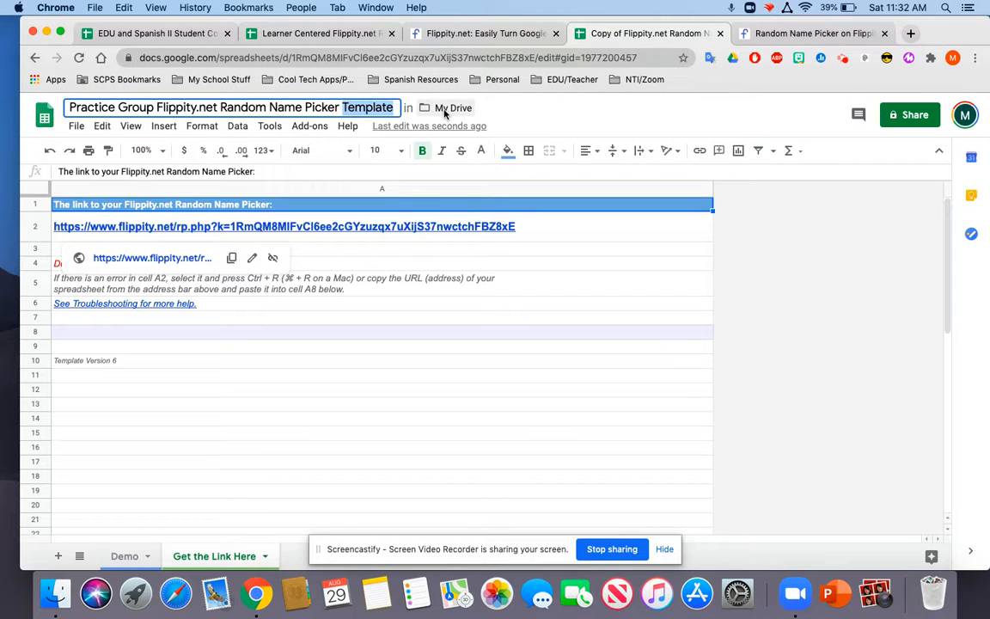
{"action": "key", "text": "BackSpace"}
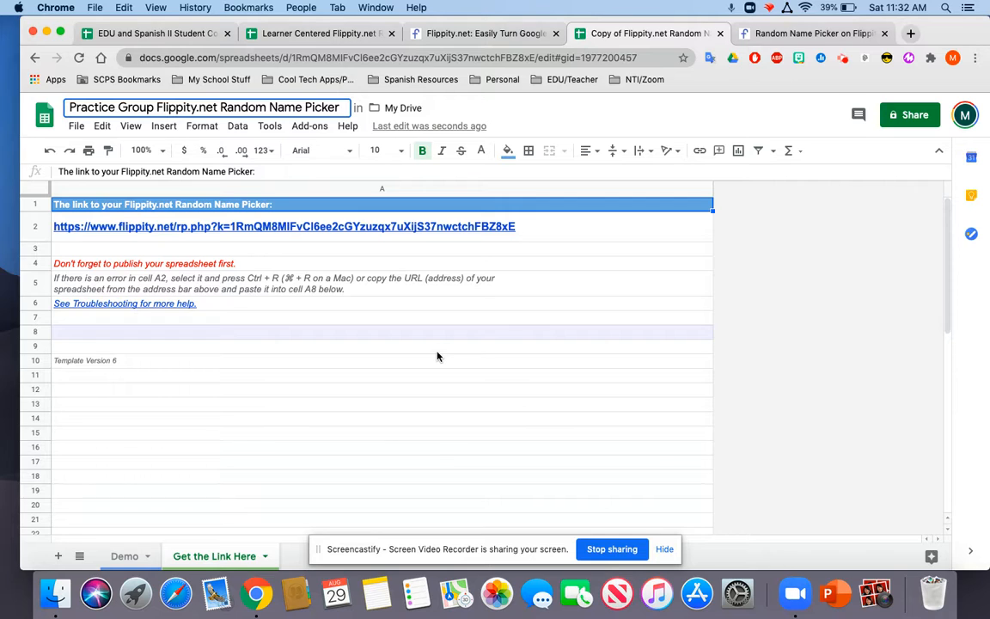
Look through the saved spreadsheets in the Flippity Name Templates folder of the EDU/Teacher bookmarks.
{"action": "left_click", "coordinate": [563, 79]}
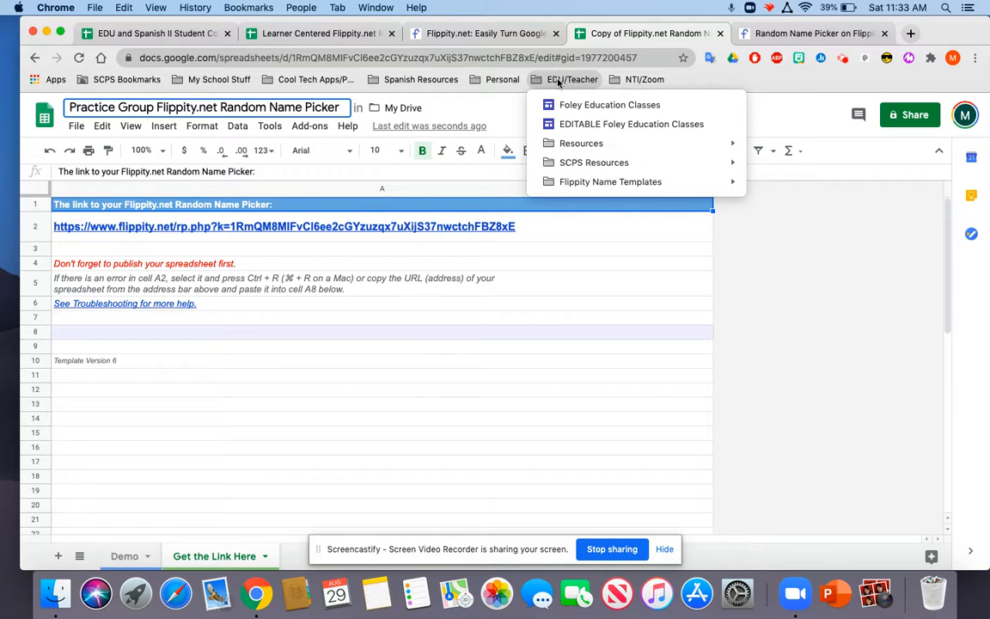
{"action": "mouse_move", "coordinate": [587, 184]}
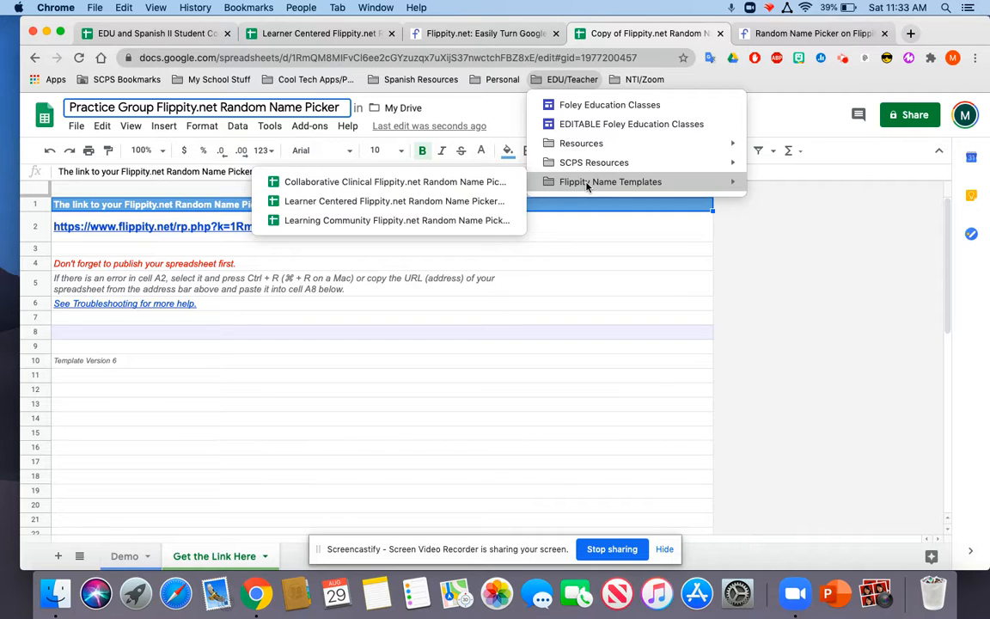
{"action": "left_click", "coordinate": [131, 557]}
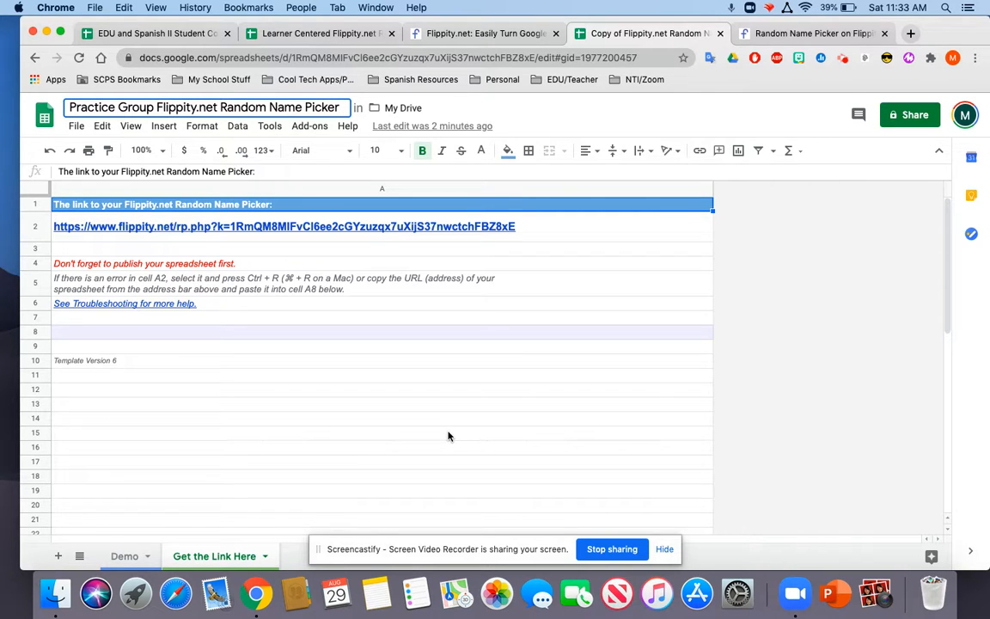
Return to the Flippity random name picker page and show its Single Name view.
{"action": "left_click", "coordinate": [771, 36]}
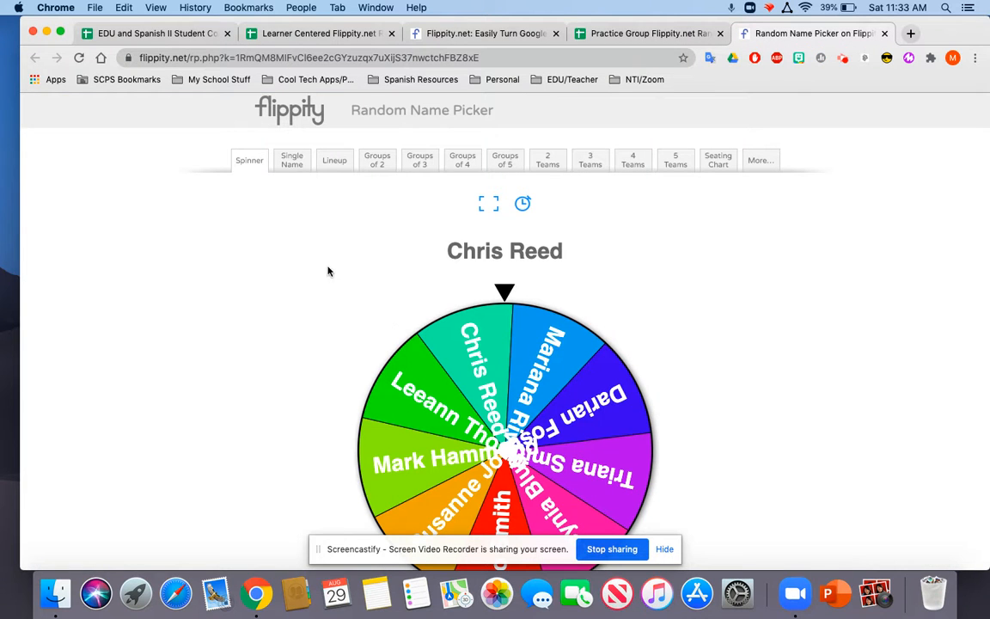
{"action": "left_click", "coordinate": [292, 160]}
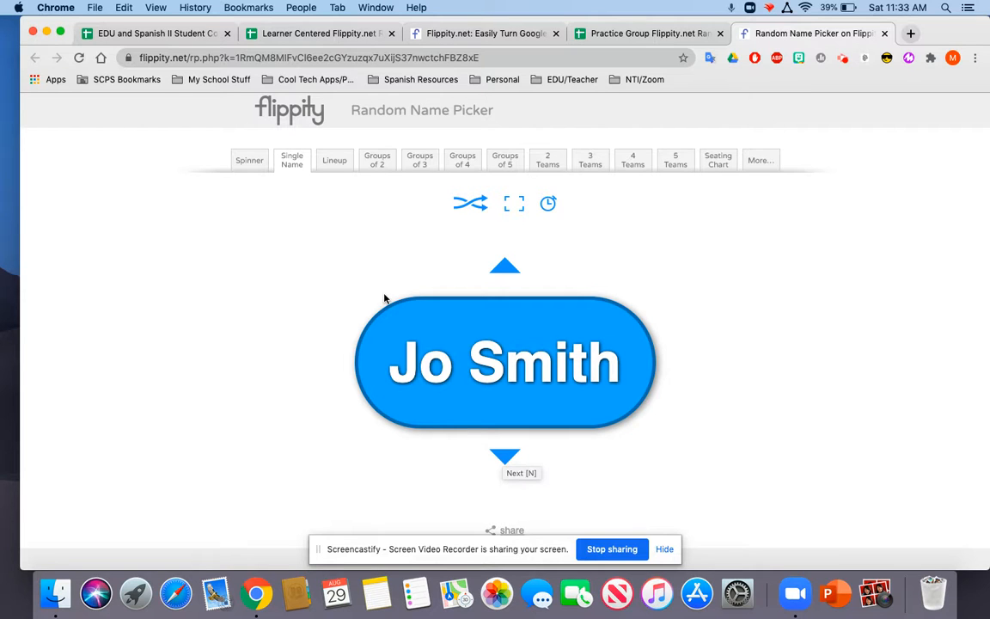
Advance the single-name picker by two students, and look through the whole class in the Lineup view.
{"action": "left_click", "coordinate": [503, 458]}
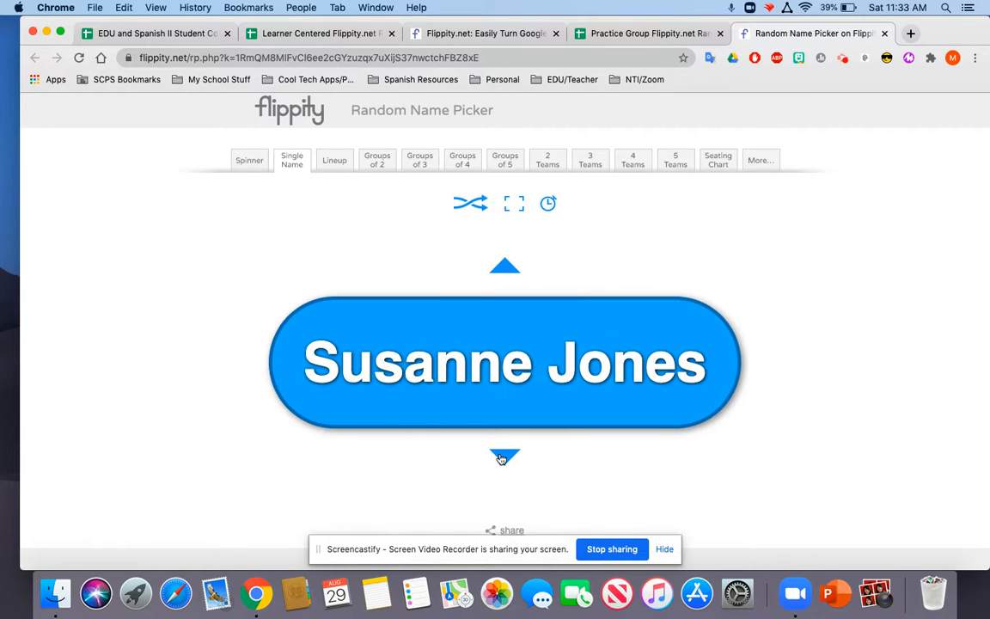
{"action": "left_click", "coordinate": [503, 458]}
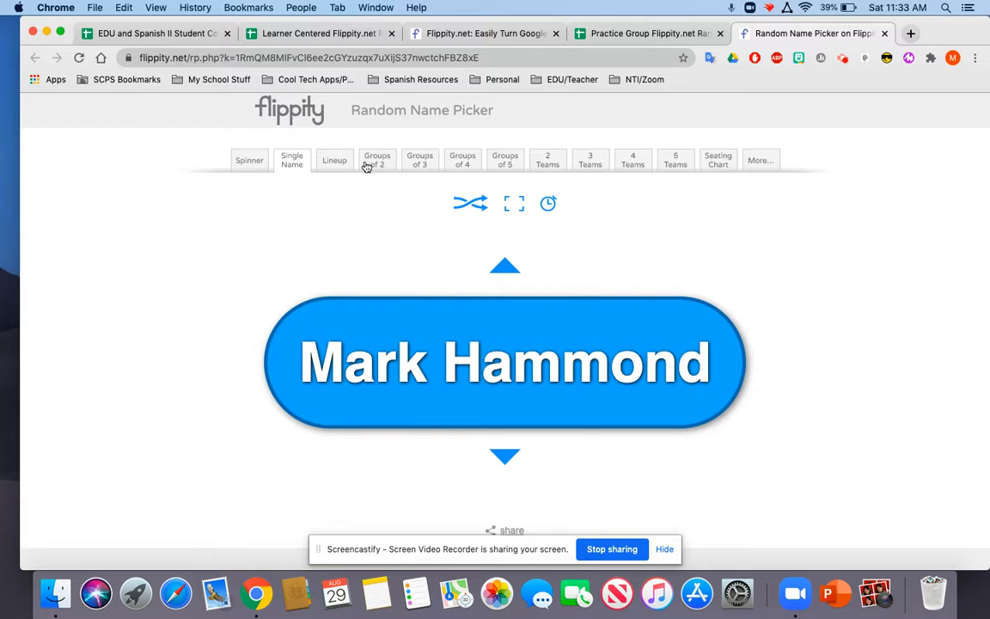
{"action": "left_click", "coordinate": [336, 162]}
{"action": "scroll", "coordinate": [464, 467], "scroll_direction": "down", "scroll_amount": 1}
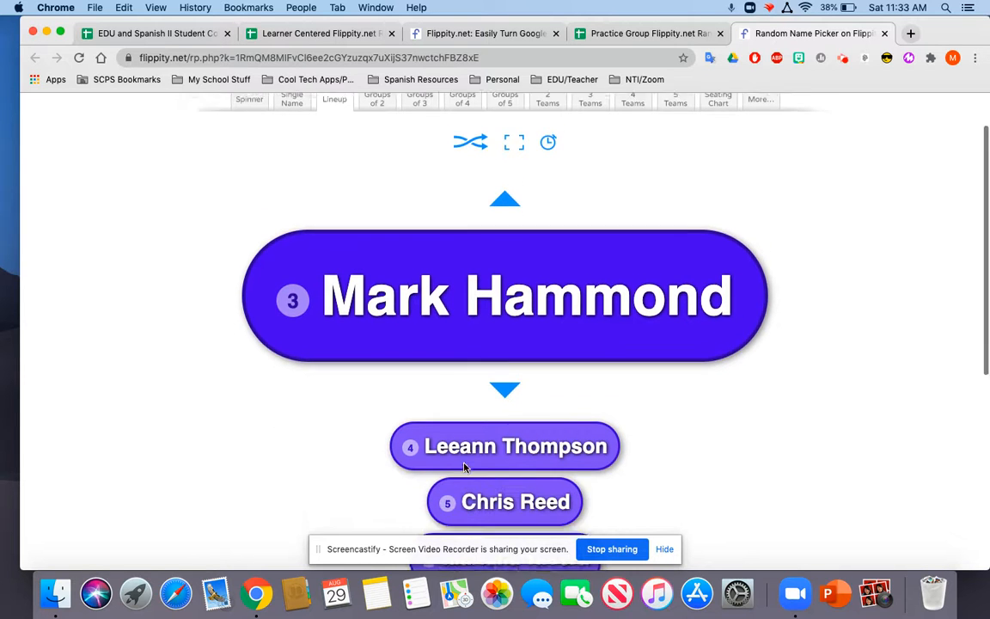
{"action": "scroll", "coordinate": [464, 467], "scroll_direction": "down", "scroll_amount": 8}
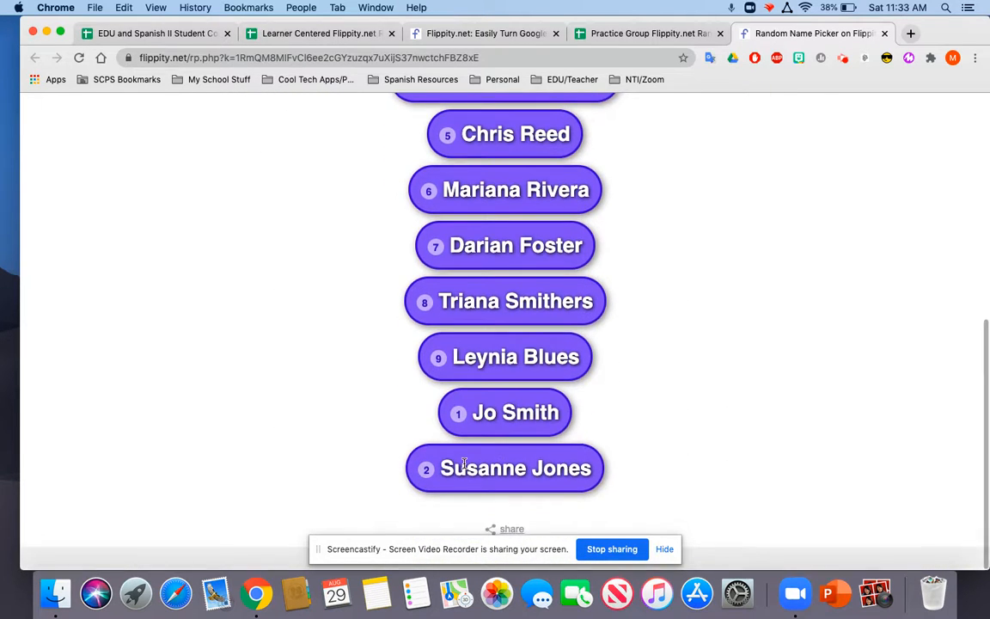
{"action": "scroll", "coordinate": [464, 466], "scroll_direction": "up", "scroll_amount": 10}
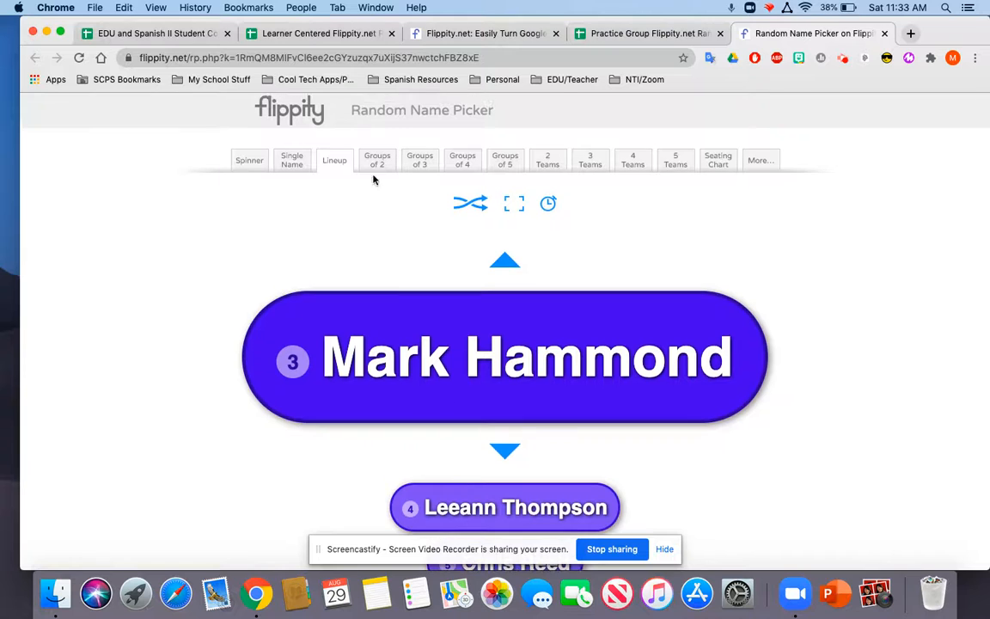
View the class divided into groups of 2, 3, 4 and 5 students.
{"action": "left_click", "coordinate": [381, 166]}
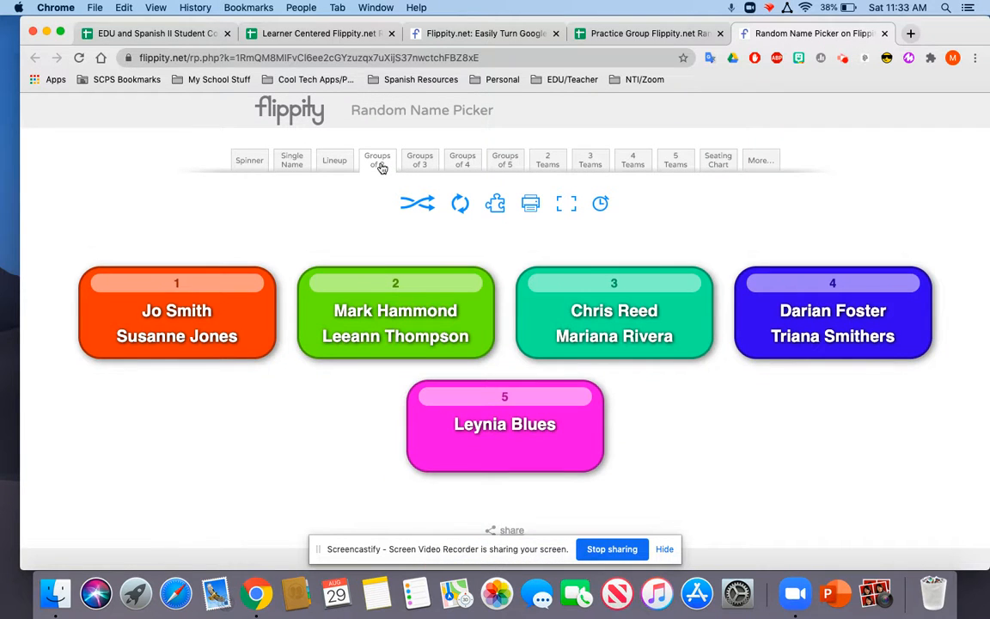
{"action": "left_click", "coordinate": [423, 167]}
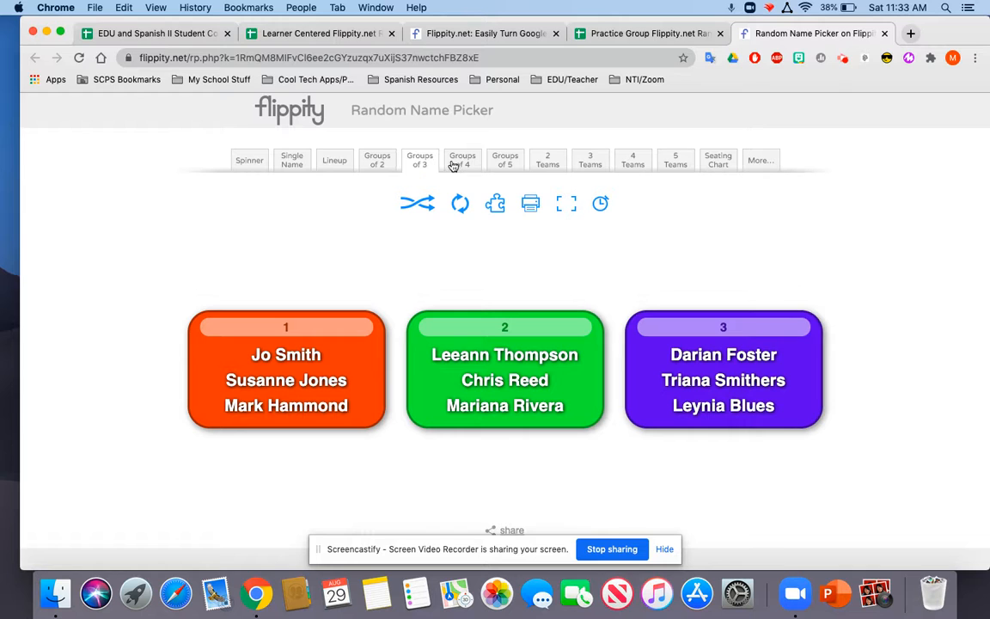
{"action": "left_click", "coordinate": [458, 163]}
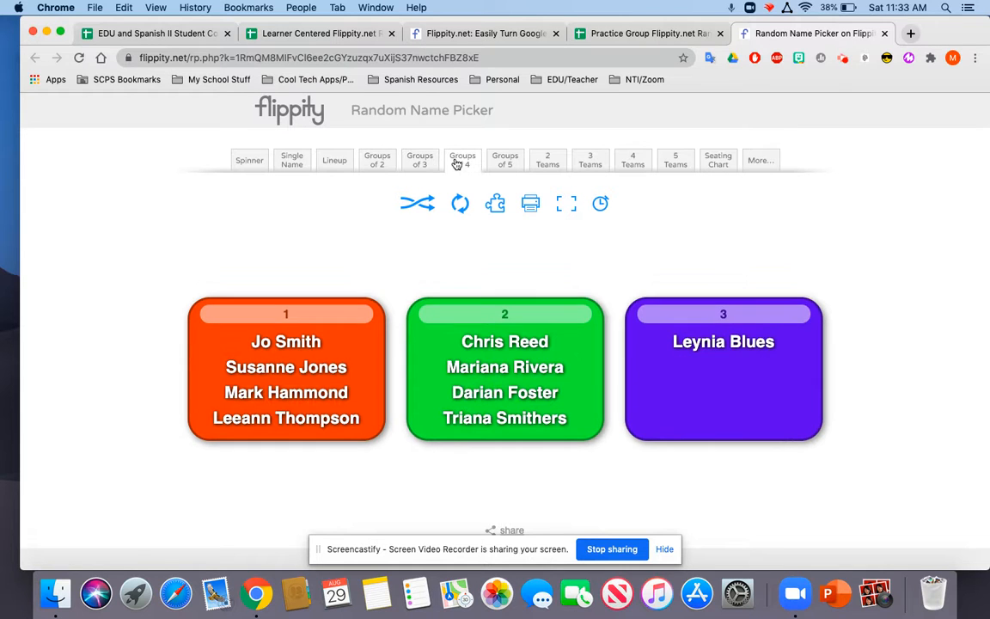
{"action": "left_click", "coordinate": [504, 163]}
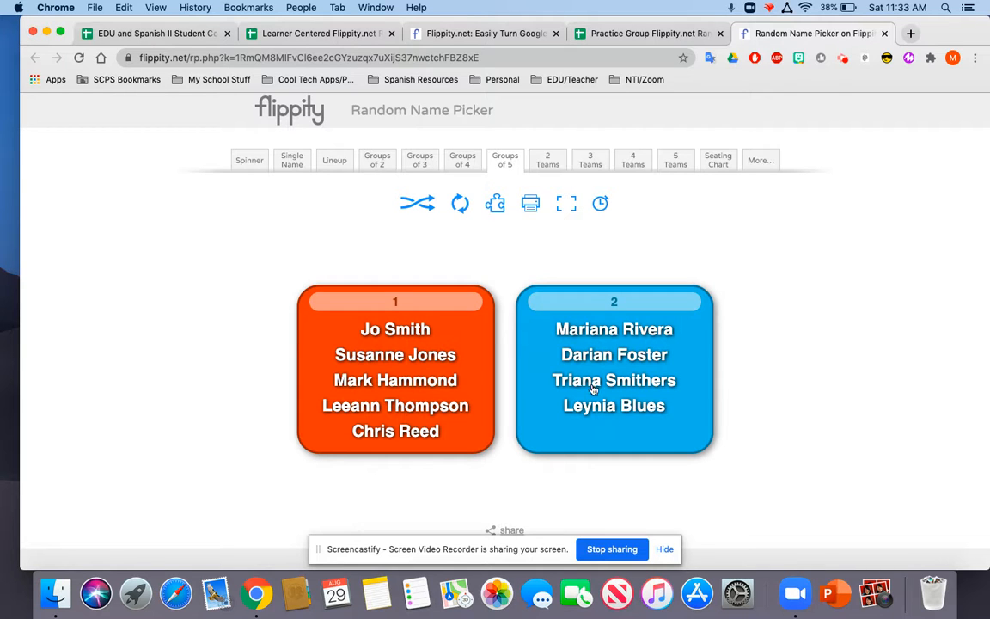
View the class split into 2, 3, 4 and 5 teams.
{"action": "left_click", "coordinate": [544, 162]}
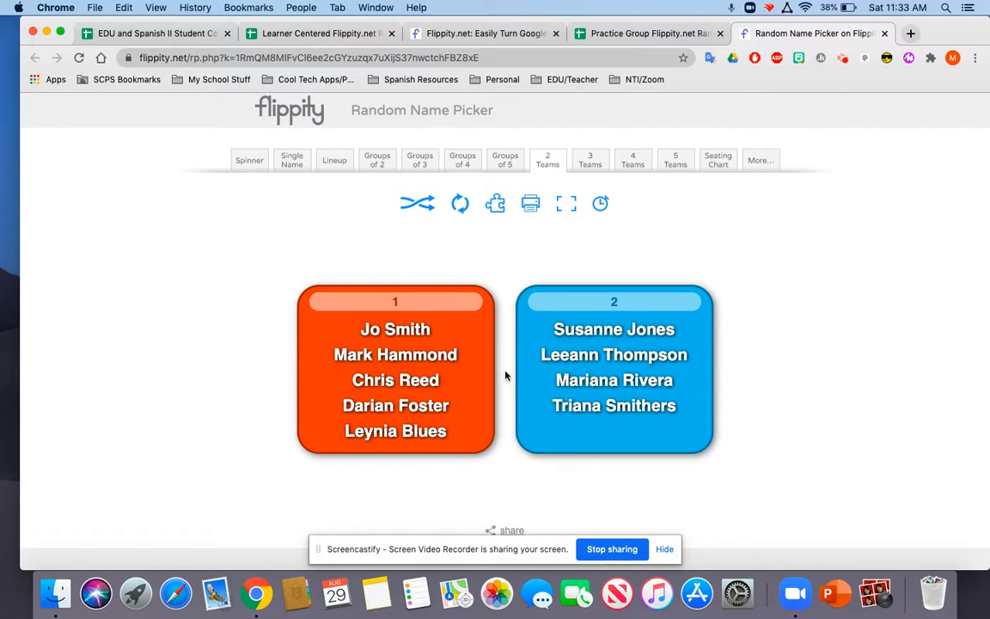
{"action": "left_click", "coordinate": [592, 160]}
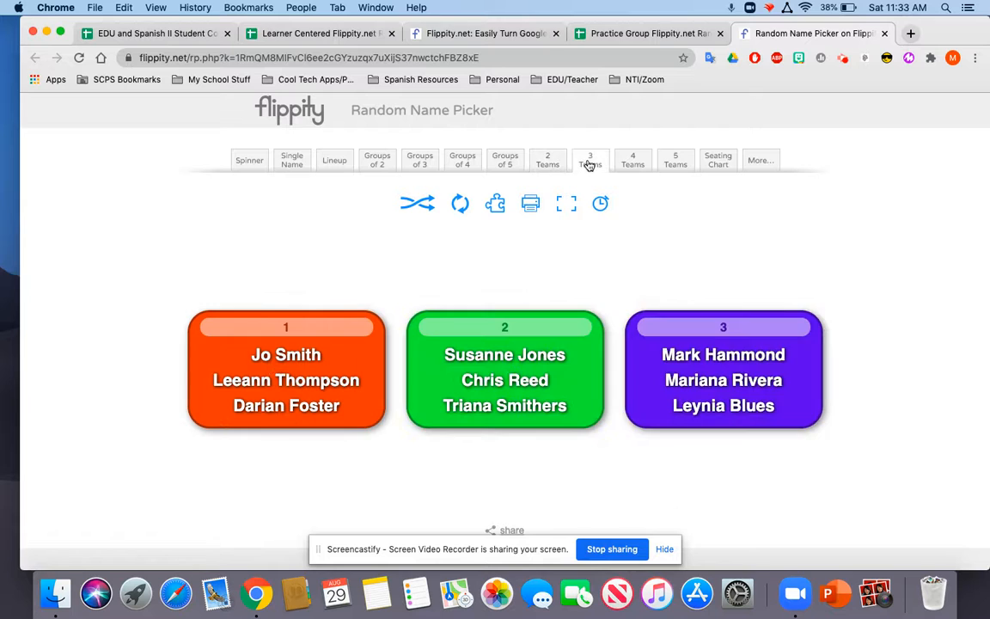
{"action": "left_click", "coordinate": [632, 160]}
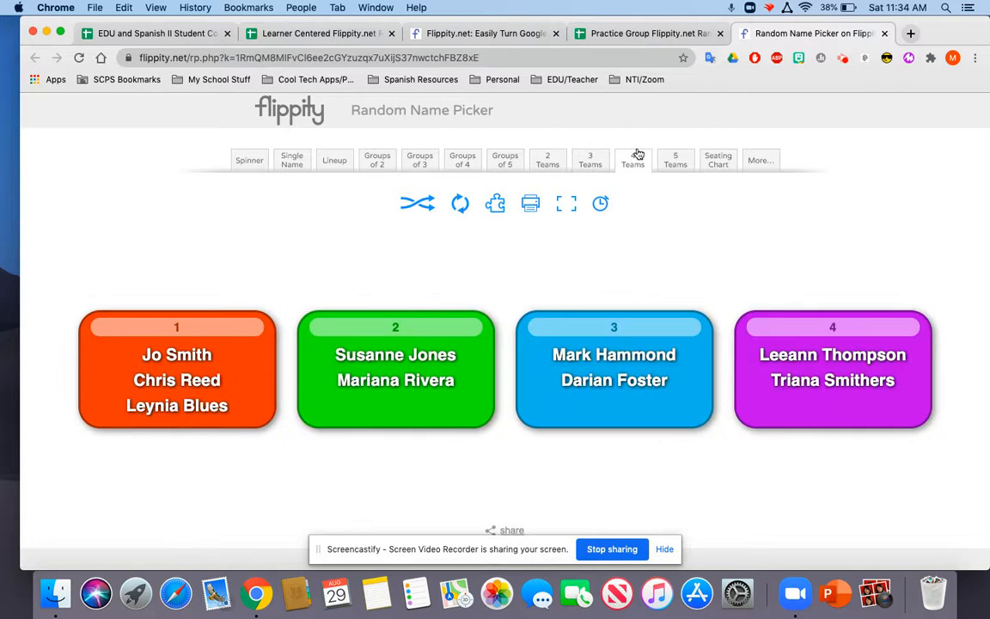
{"action": "left_click", "coordinate": [680, 165]}
View the class's seating chart, and look through the full list of additional grouping and team options.
{"action": "left_click", "coordinate": [716, 163]}
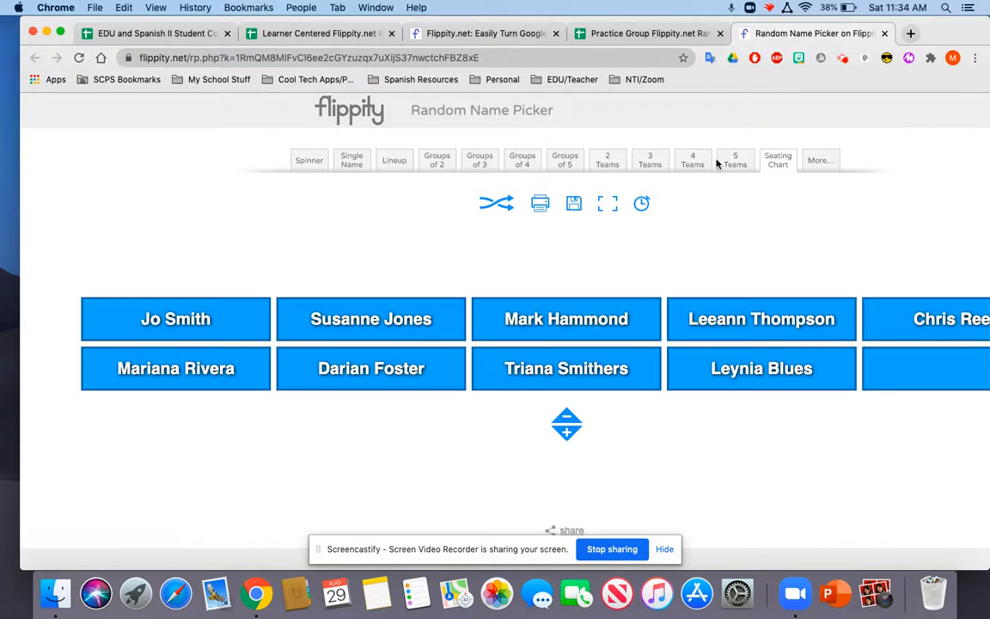
{"action": "left_click", "coordinate": [819, 161]}
{"action": "scroll", "coordinate": [425, 397], "scroll_direction": "down", "scroll_amount": 3}
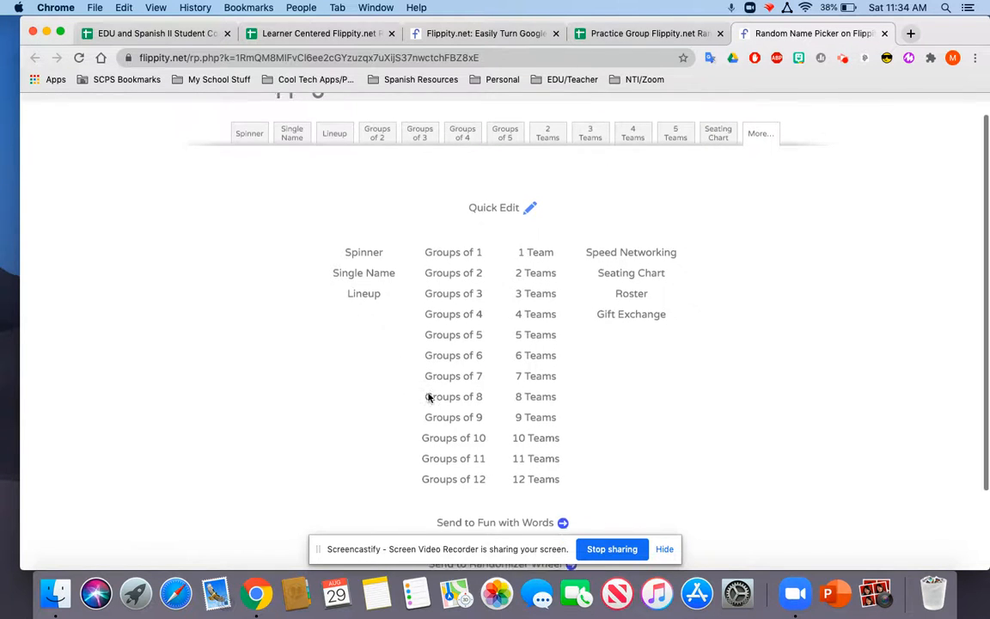
{"action": "scroll", "coordinate": [428, 397], "scroll_direction": "up", "scroll_amount": 3}
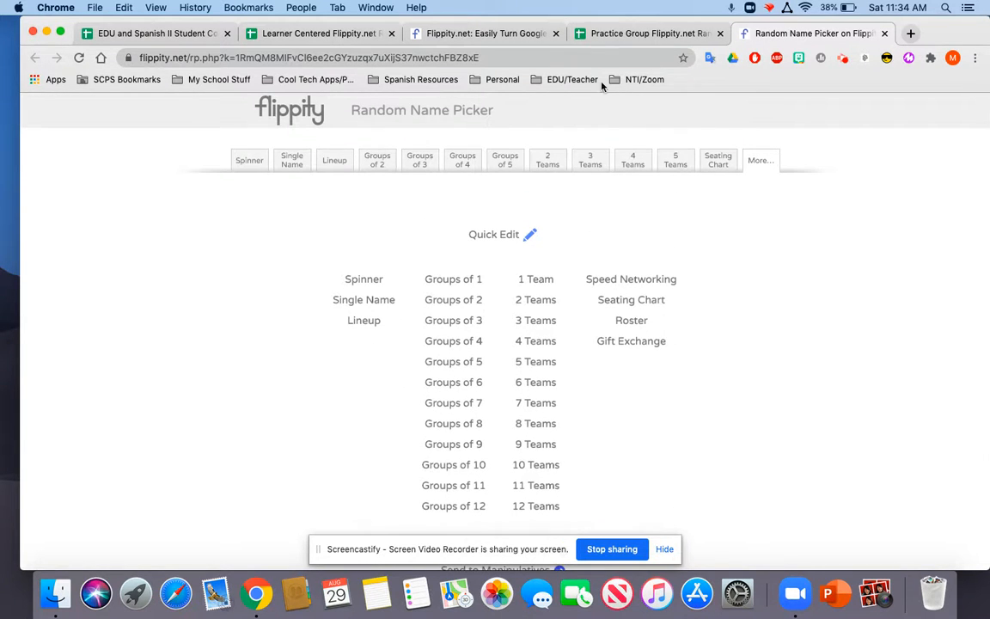